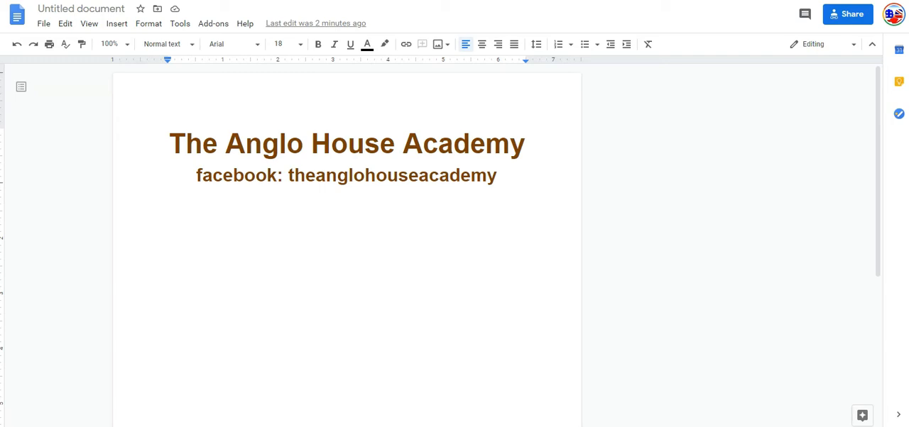
Step: Rename the document as "How I use Google docs" and place the cursor on the empty line below the heading
{"action": "left_click", "coordinate": [105, 8]}
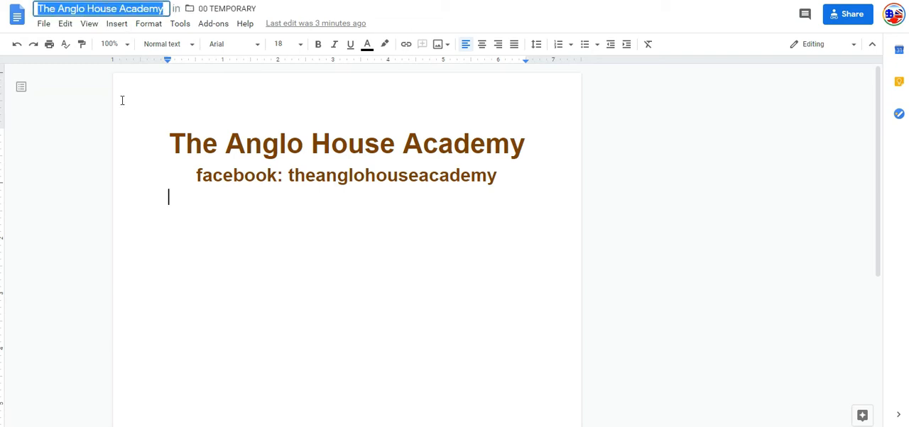
{"action": "type", "text": "How I use Google docs"}
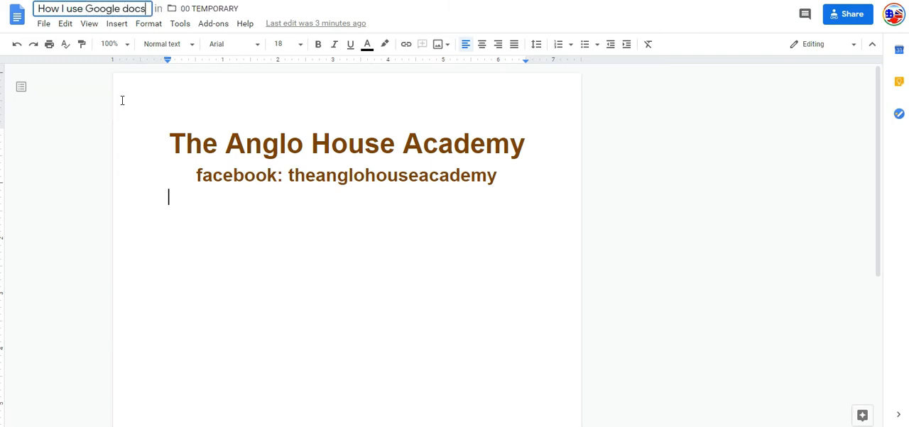
{"action": "left_click", "coordinate": [216, 164]}
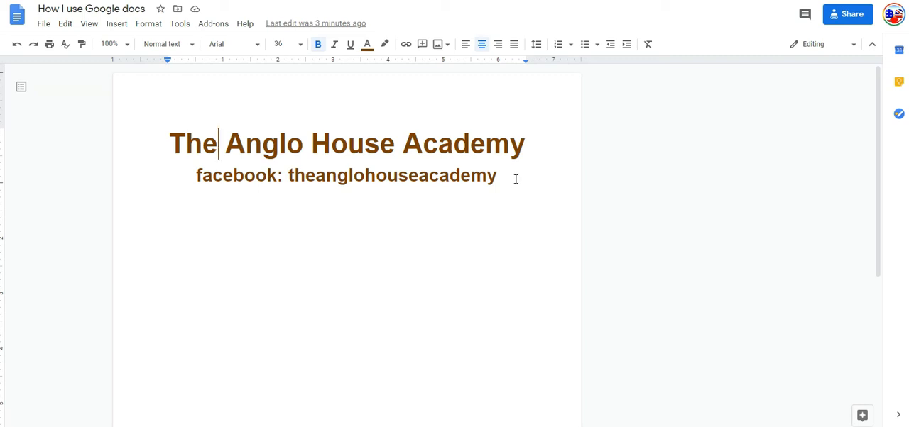
{"action": "left_click", "coordinate": [242, 210]}
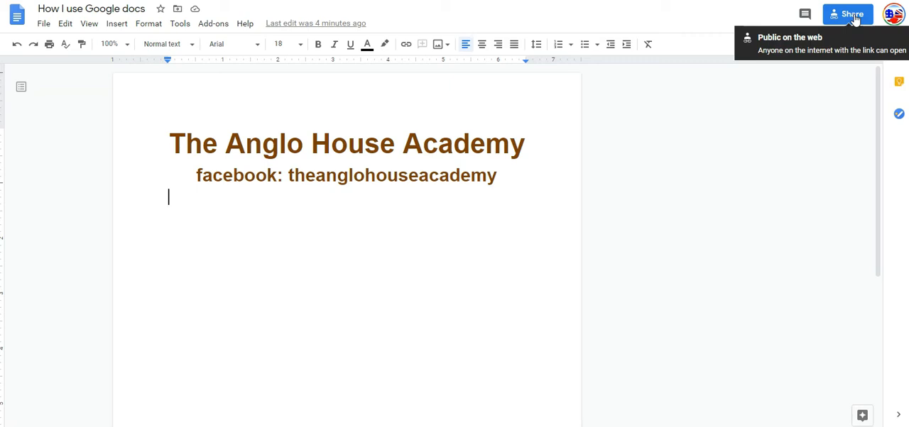
Step: Set the document's link access to Restricted in the sharing settings
{"action": "left_click", "coordinate": [855, 19]}
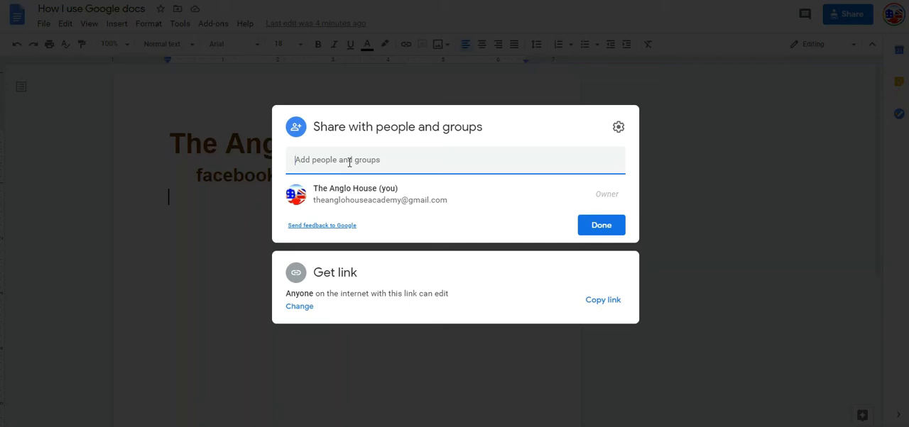
{"action": "left_click", "coordinate": [347, 279]}
{"action": "left_click", "coordinate": [350, 260]}
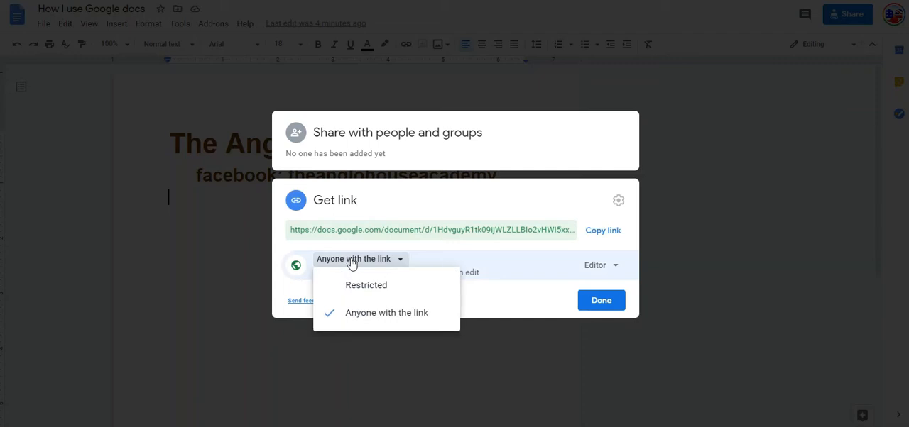
{"action": "left_click", "coordinate": [355, 287]}
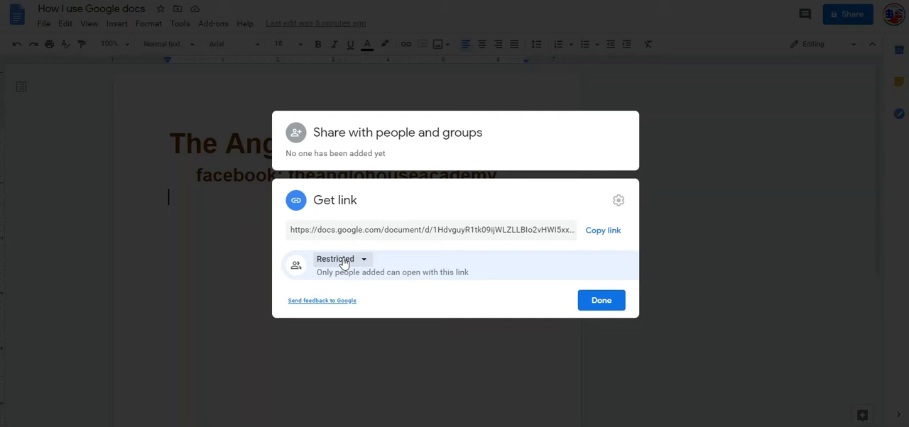
Step: Share the document with anyone with the link as Editor and copy the link
{"action": "left_click", "coordinate": [343, 261]}
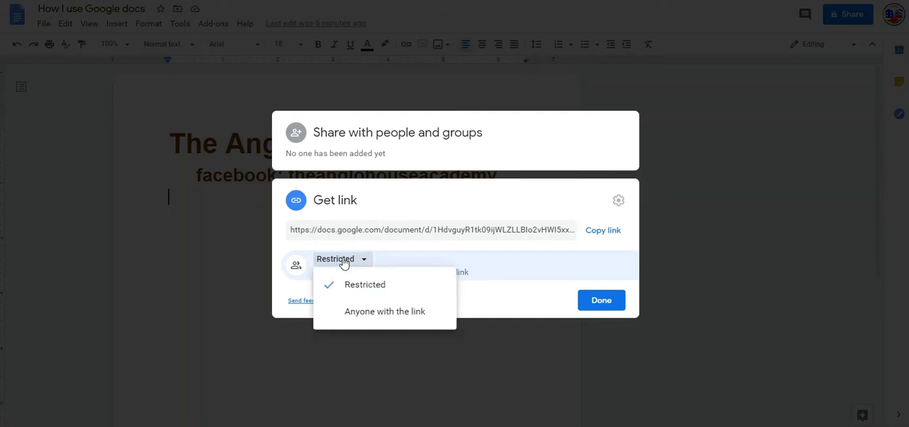
{"action": "left_click", "coordinate": [361, 316]}
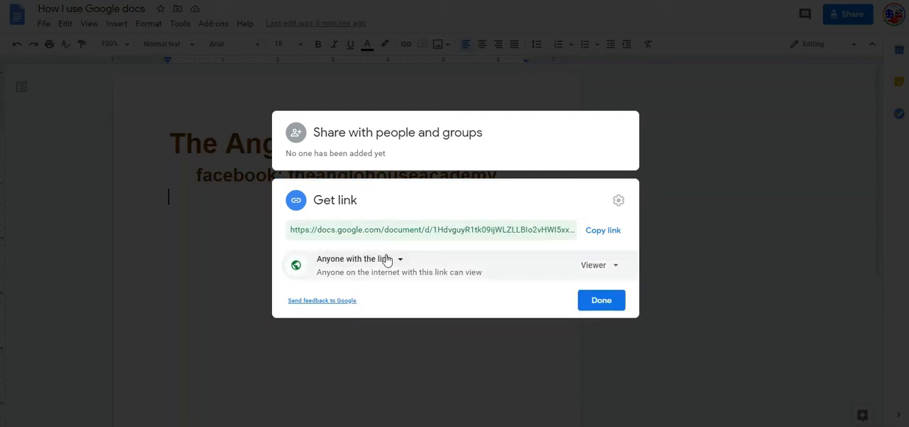
{"action": "left_click", "coordinate": [593, 271]}
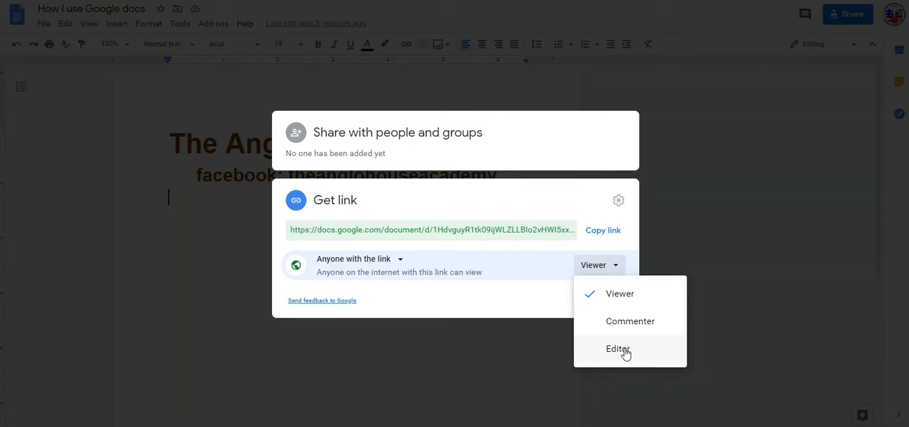
{"action": "left_click", "coordinate": [623, 352]}
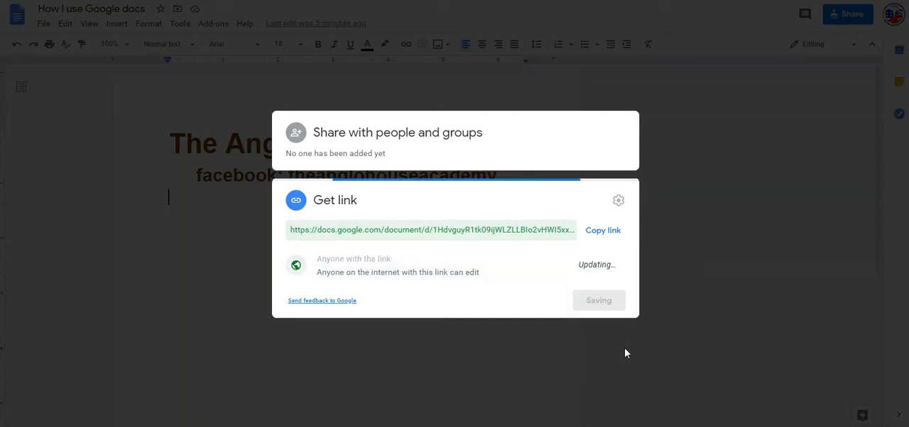
{"action": "left_click", "coordinate": [604, 231]}
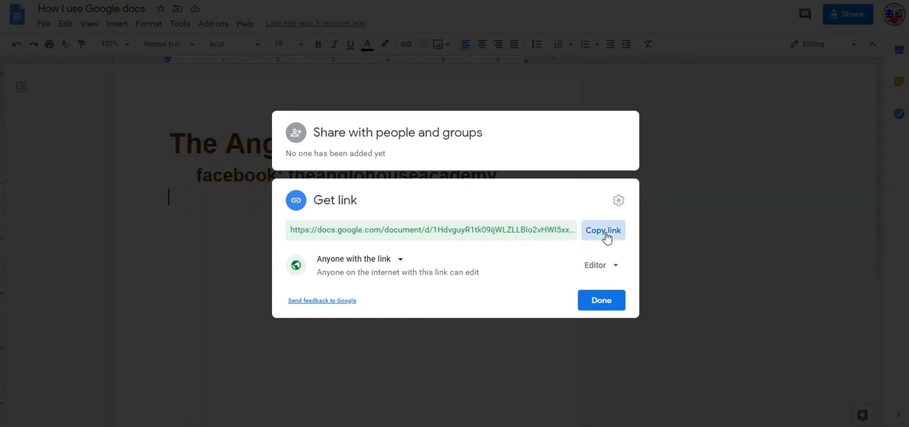
{"action": "left_click", "coordinate": [607, 304]}
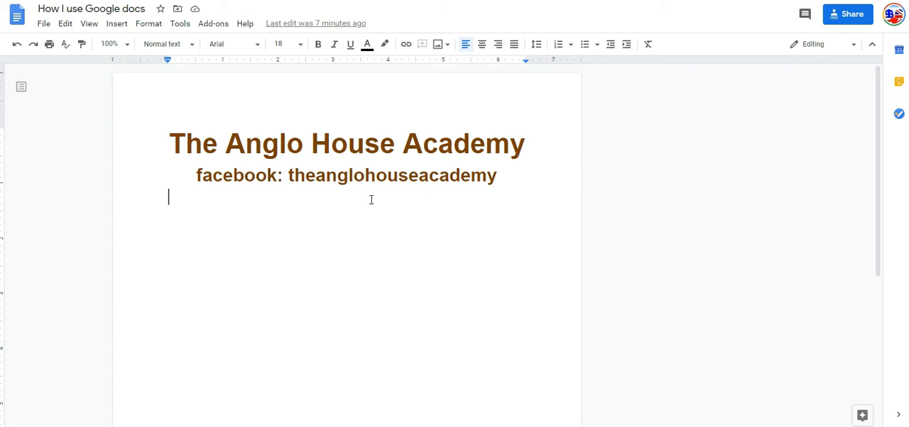
Step: Write "This summer I go to the beach on portugal." under the heading and add a blank line above it
{"action": "type", "text": "This "}
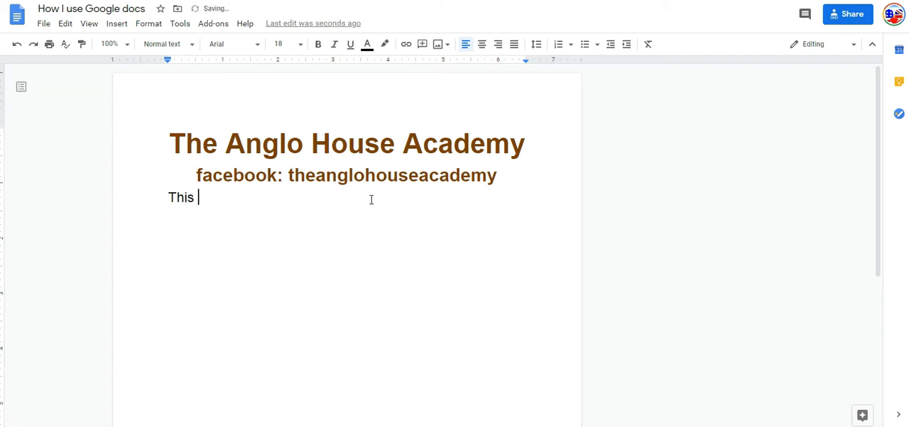
{"action": "type", "text": "summer I"}
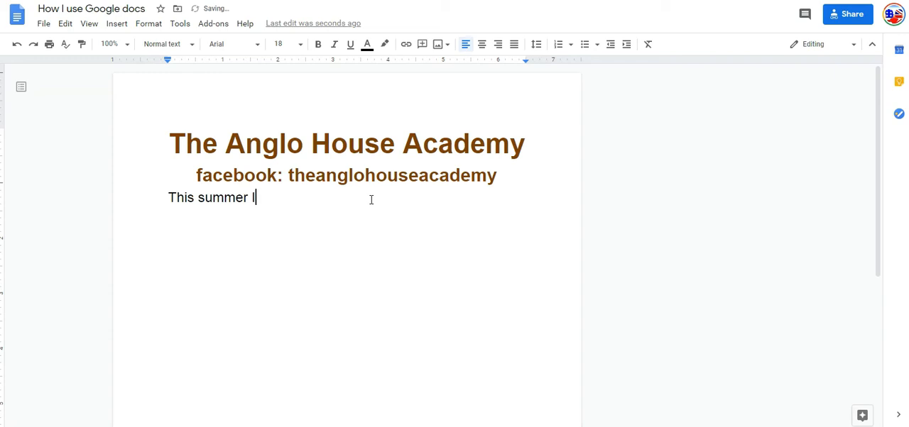
{"action": "type", "text": " go to the "}
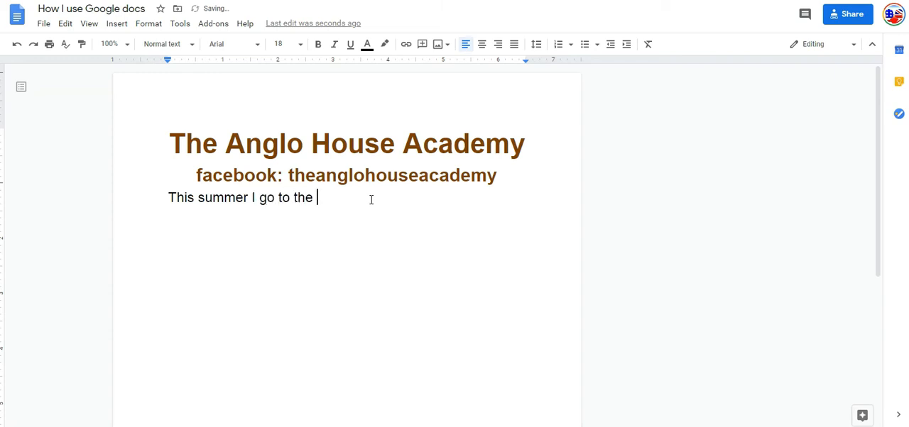
{"action": "type", "text": "beach or portugal"}
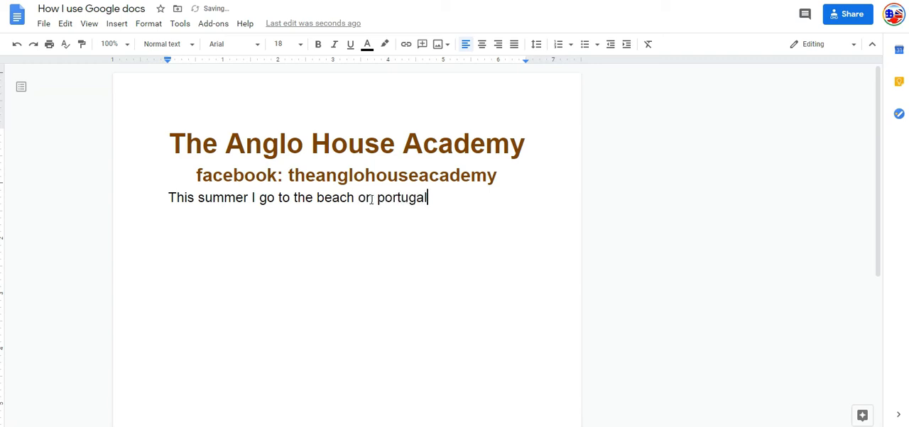
{"action": "type", "text": "."}
{"action": "key", "text": "Home"}
{"action": "key", "text": "Return"}
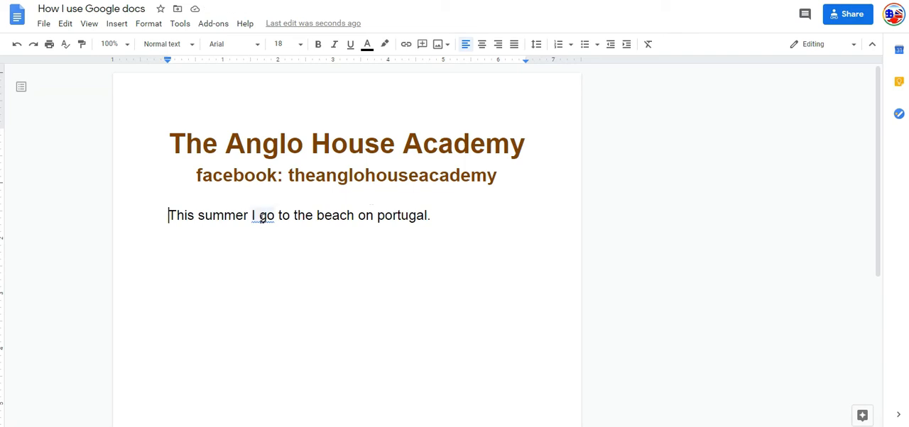
Step: Accept the suggested correction "I will go" for "I go" and undo the replacement
{"action": "left_click_drag", "start_coordinate": [262, 218], "coordinate": [274, 220]}
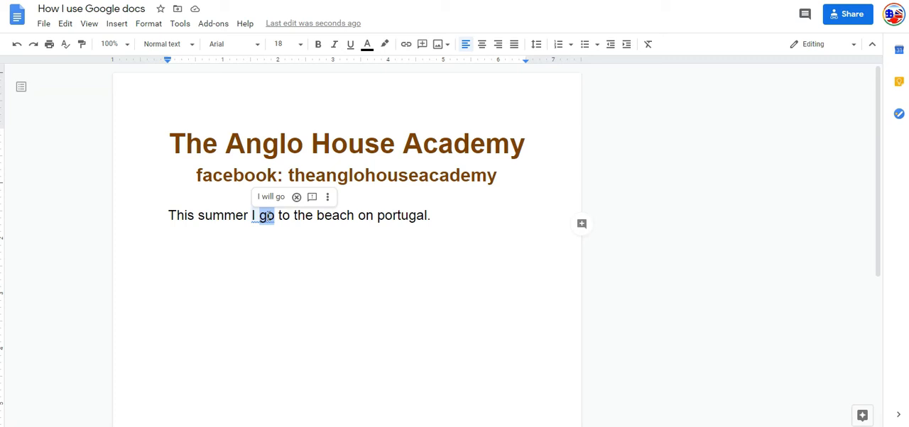
{"action": "left_click", "coordinate": [271, 197]}
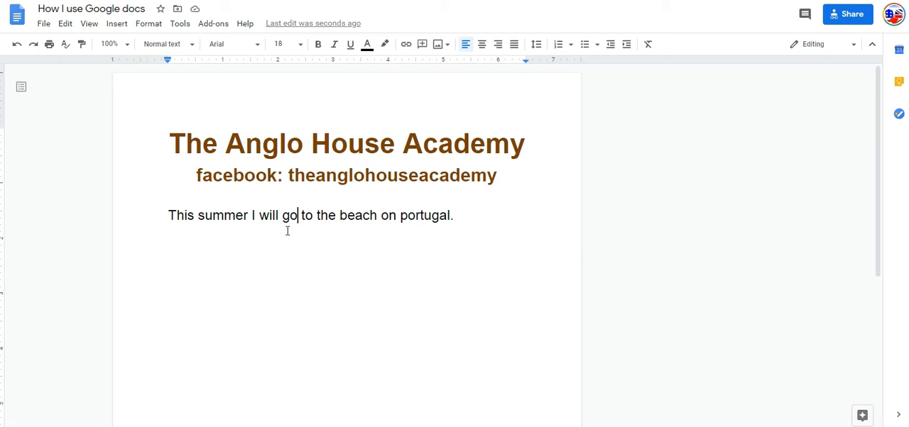
{"action": "key", "text": "ctrl+z"}
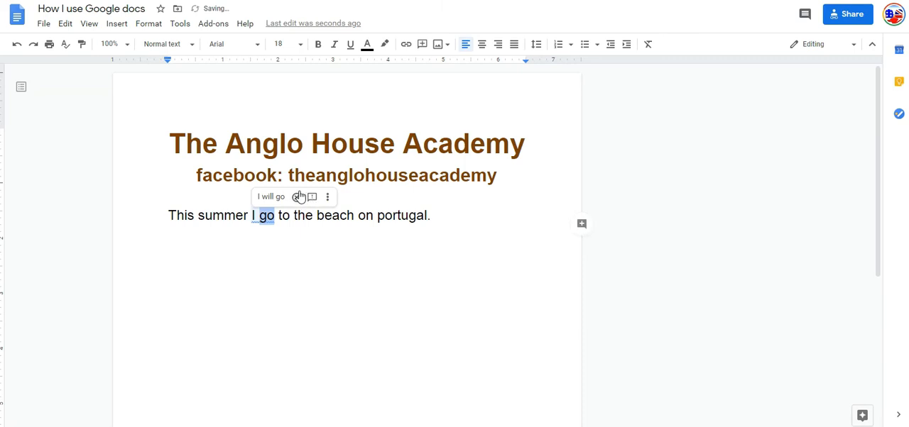
Step: Dismiss the grammar suggestion on "I go" and format the word "go" in red with strikethrough
{"action": "left_click", "coordinate": [296, 196]}
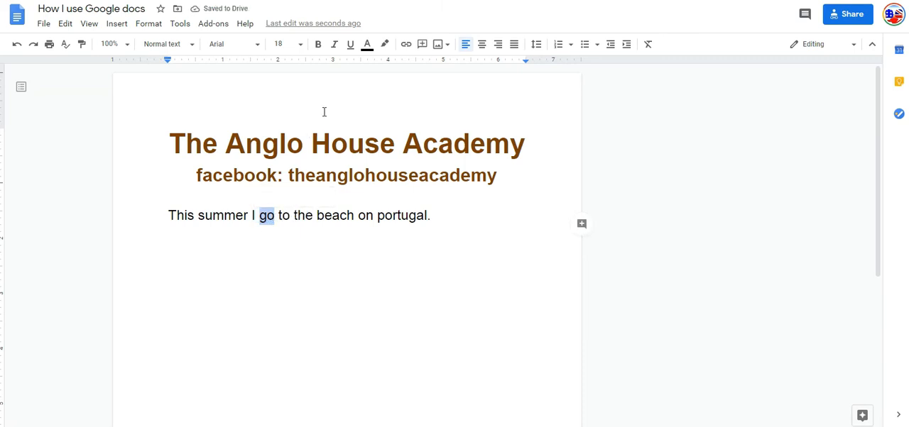
{"action": "left_click", "coordinate": [366, 46]}
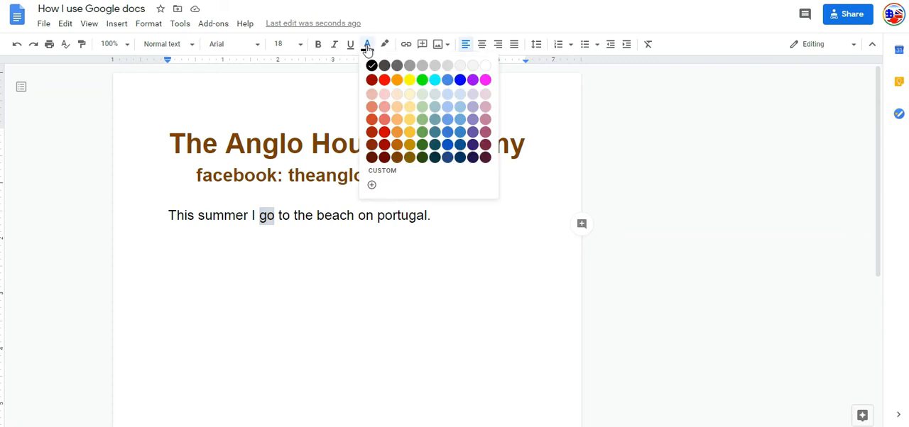
{"action": "left_click", "coordinate": [384, 79]}
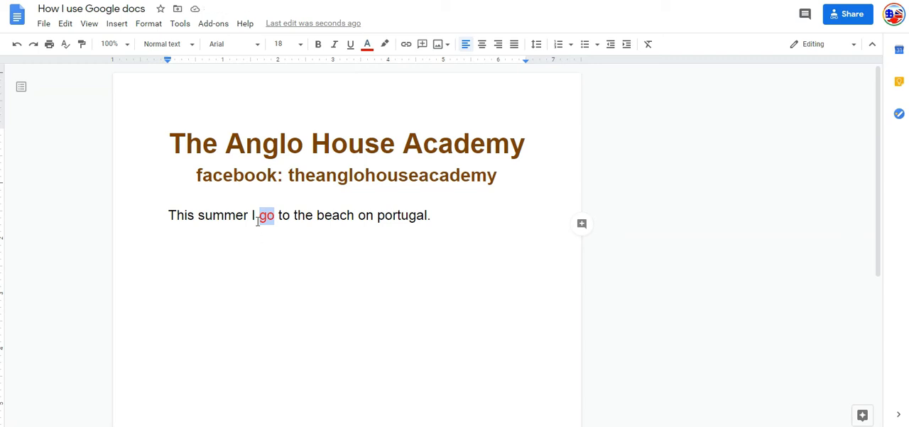
{"action": "left_click", "coordinate": [153, 28]}
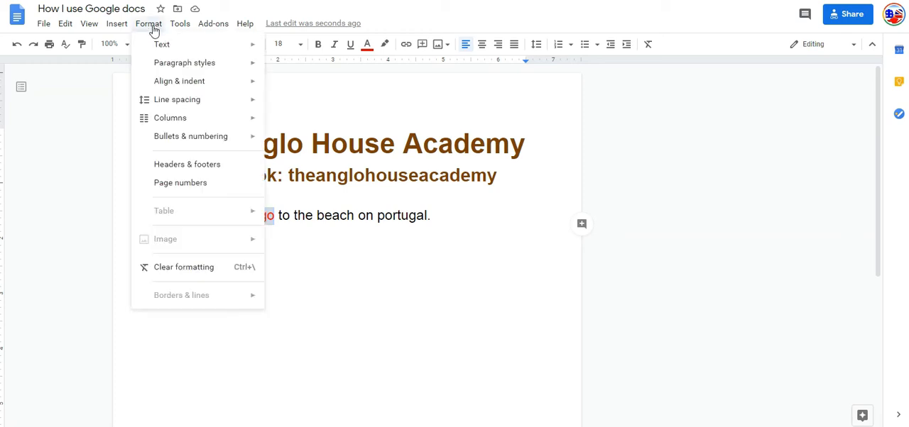
{"action": "mouse_move", "coordinate": [160, 47]}
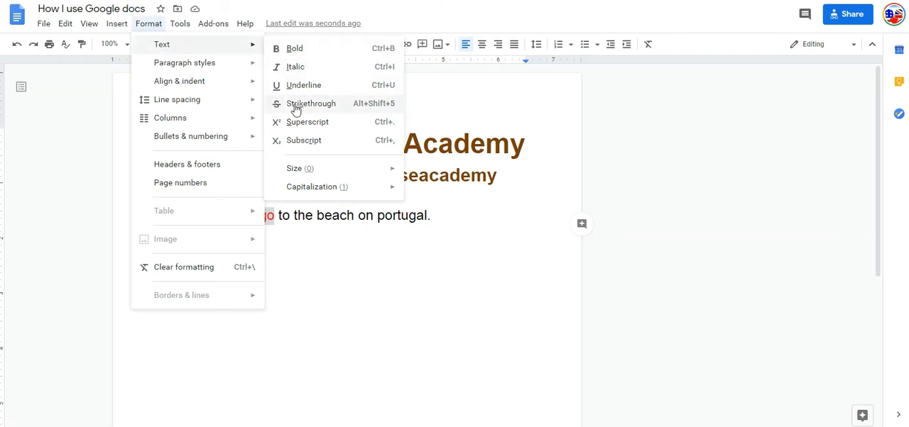
{"action": "left_click", "coordinate": [388, 106]}
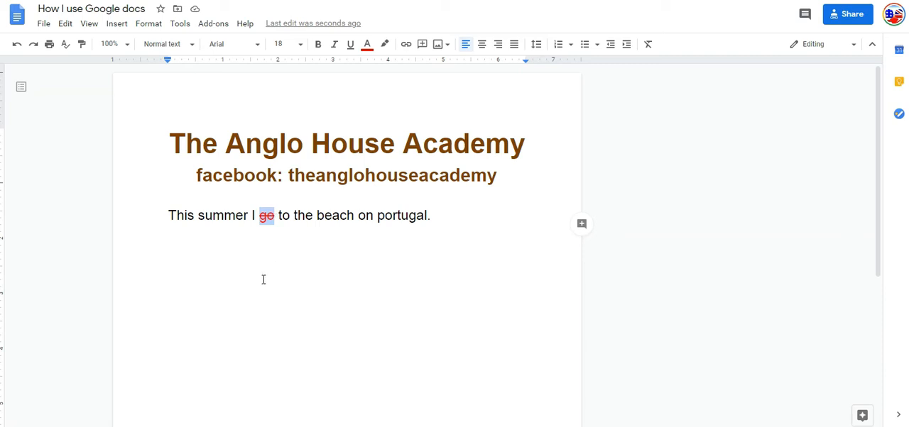
Step: Insert the correction "went" in red without strikethrough directly after the struck-out "go"
{"action": "left_click", "coordinate": [275, 216]}
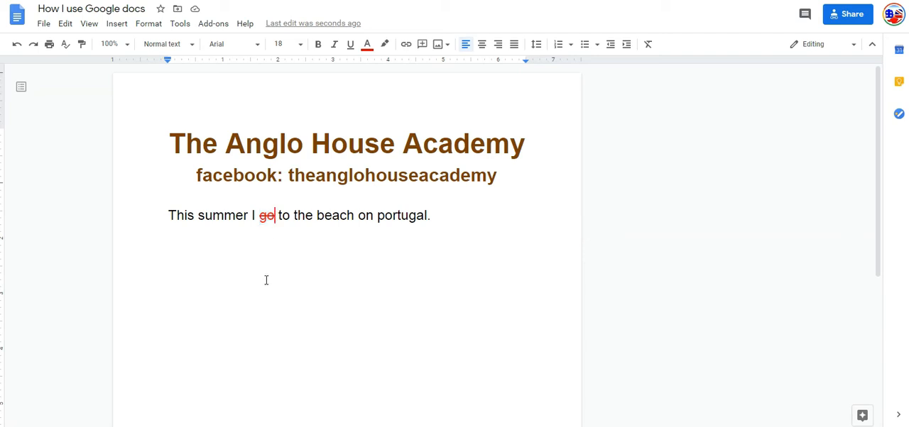
{"action": "left_click_drag", "start_coordinate": [275, 216], "coordinate": [259, 216]}
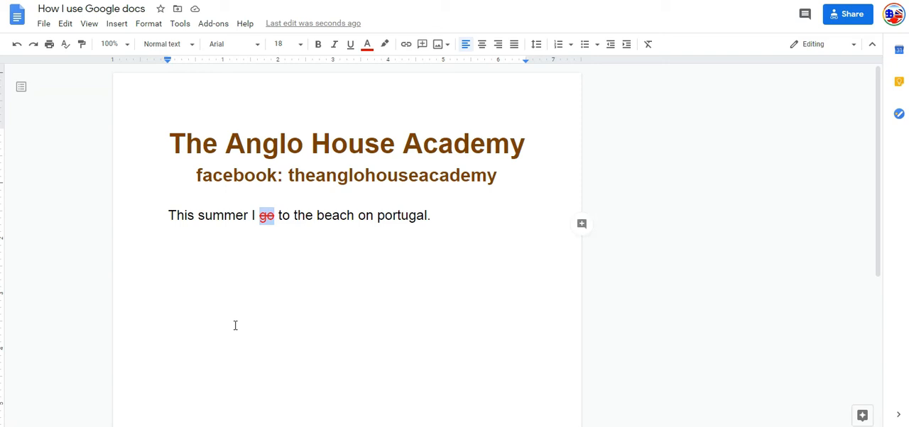
{"action": "key", "text": "Right"}
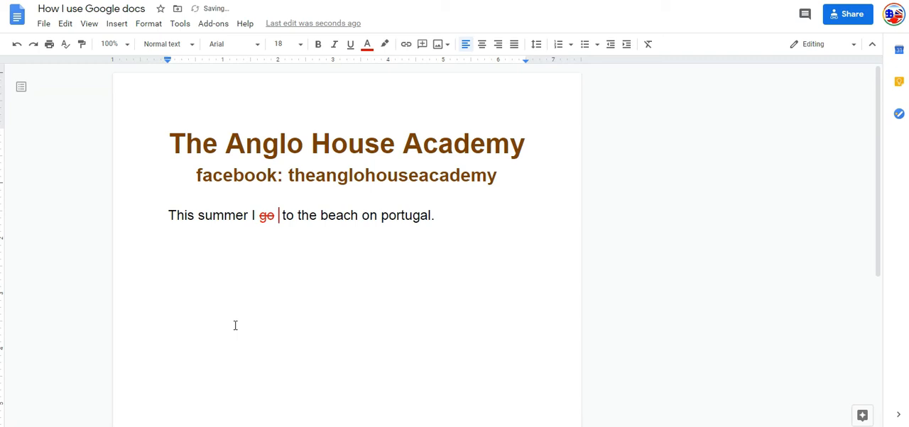
{"action": "type", "text": "went"}
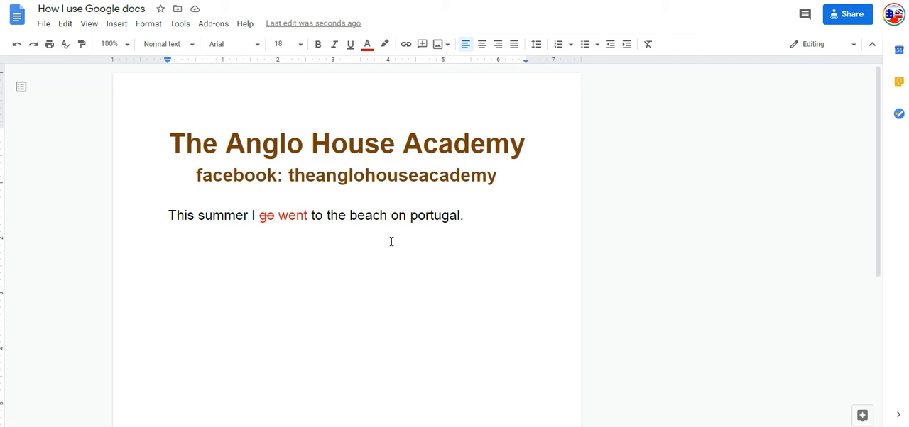
Step: Format the word "on" in red with strikethrough and insert the correction "in" in red after it
{"action": "left_click_drag", "start_coordinate": [392, 217], "coordinate": [404, 218]}
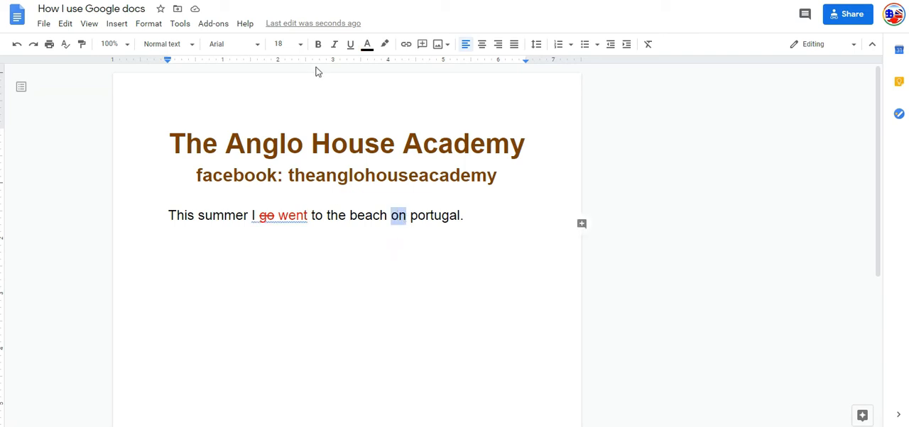
{"action": "left_click", "coordinate": [366, 46]}
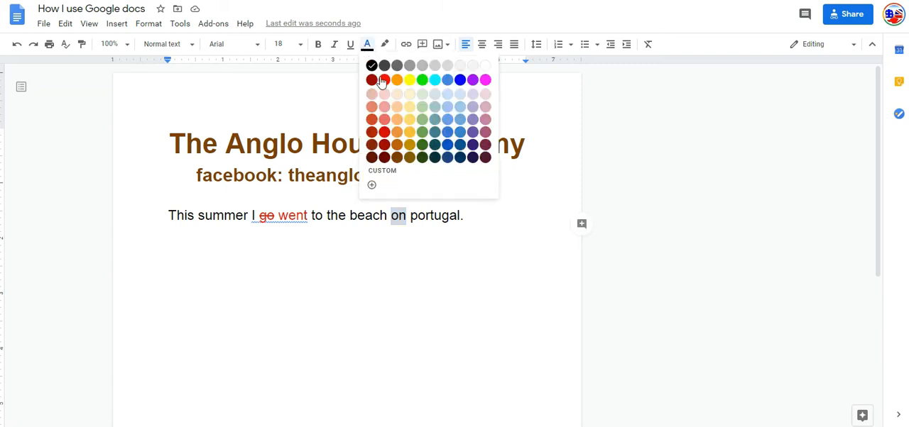
{"action": "left_click", "coordinate": [381, 76]}
{"action": "key", "text": "alt+shift+5"}
{"action": "key", "text": "Right"}
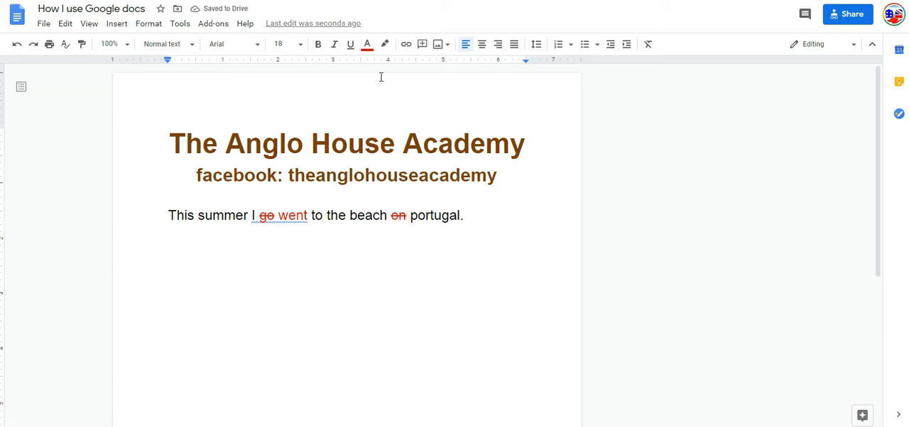
{"action": "type", "text": "in"}
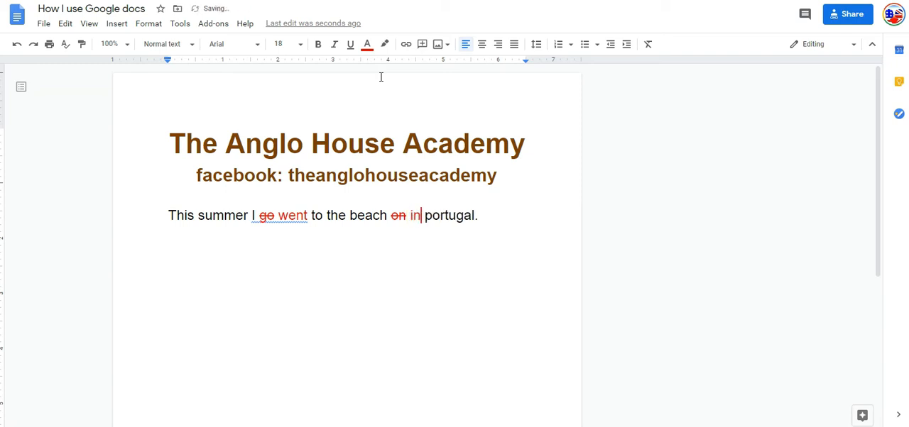
Step: Replace the lowercase "p" in "portugal" with a red capital "P"
{"action": "left_click", "coordinate": [426, 220]}
{"action": "left_click_drag", "start_coordinate": [425, 220], "coordinate": [432, 220]}
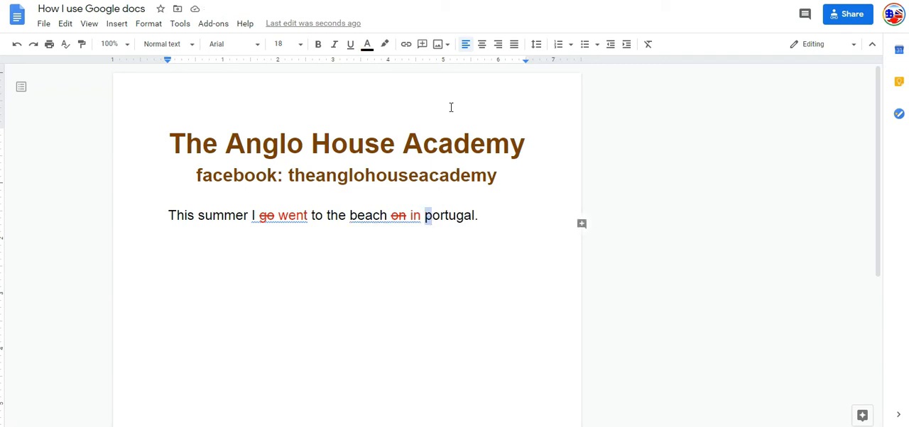
{"action": "left_click", "coordinate": [367, 44]}
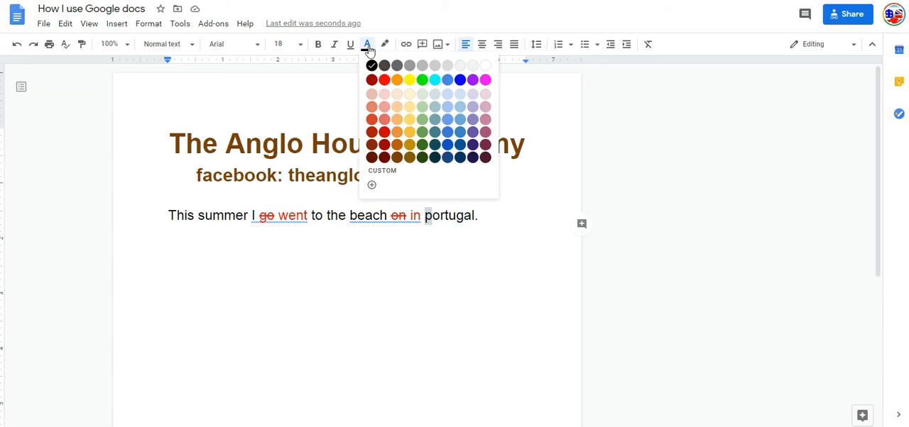
{"action": "left_click", "coordinate": [384, 80]}
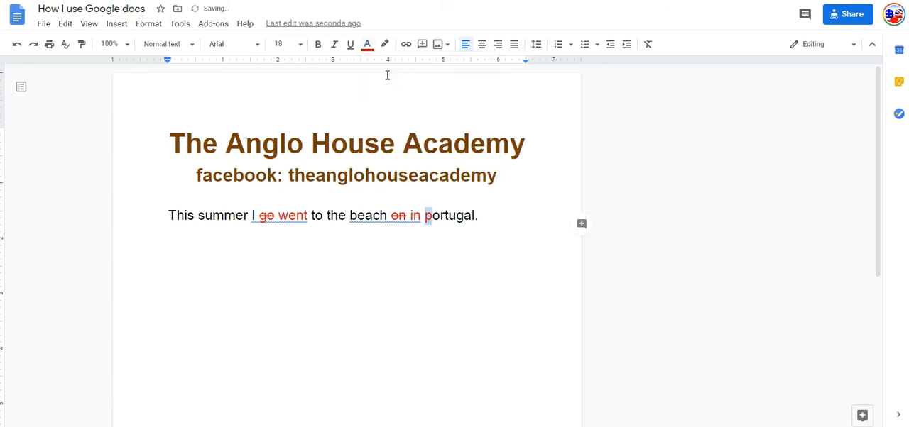
{"action": "type", "text": "P"}
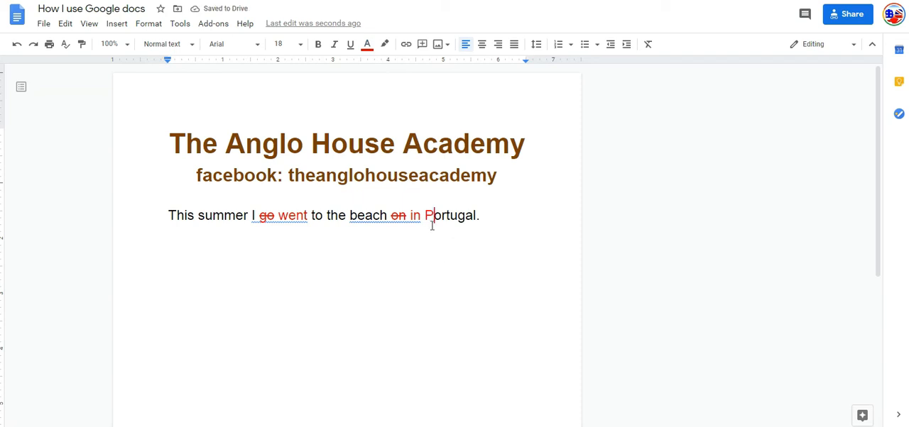
Step: Add the comment "In English we use a capital letter with countries." to the word "Portugal"
{"action": "left_click_drag", "start_coordinate": [426, 216], "coordinate": [477, 220]}
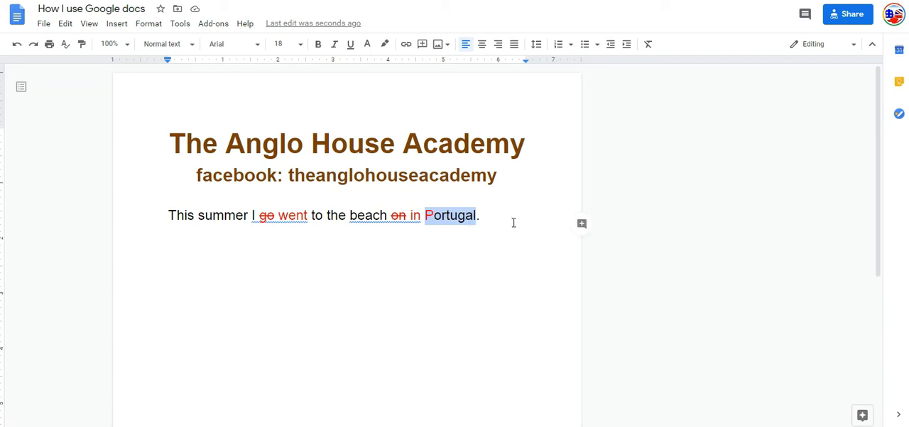
{"action": "left_click", "coordinate": [581, 225]}
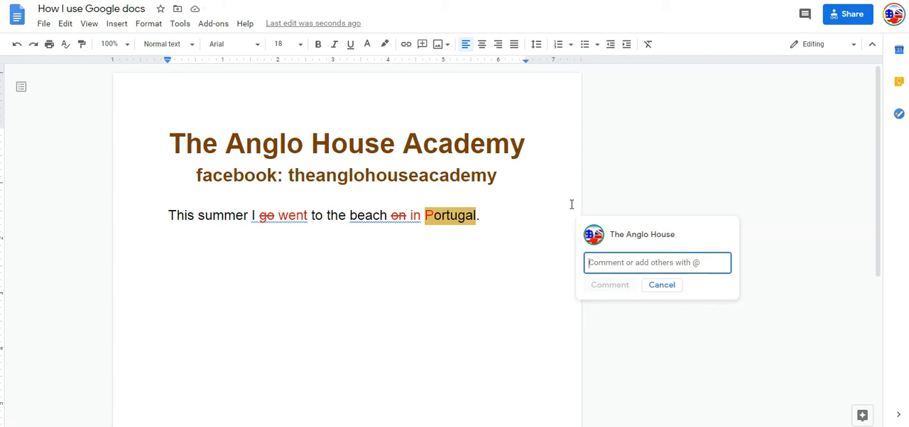
{"action": "type", "text": "In English "}
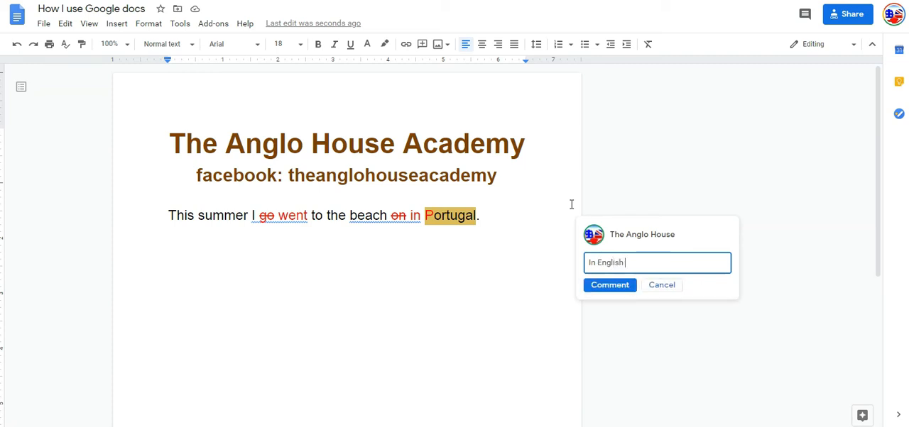
{"action": "type", "text": "we use a capital"}
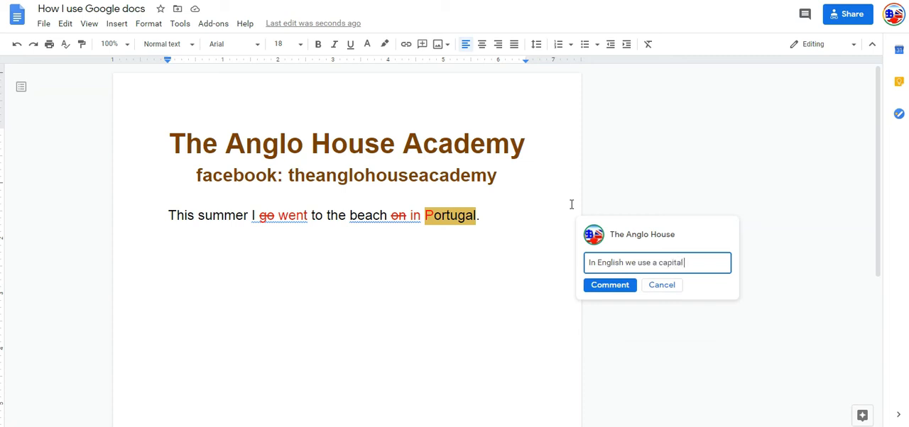
{"action": "type", "text": " letter with countr"}
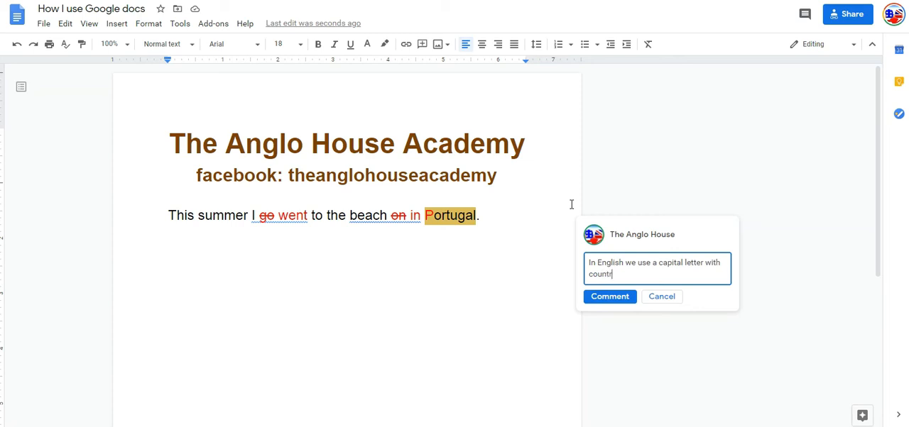
{"action": "type", "text": "ies."}
{"action": "left_click", "coordinate": [609, 297]}
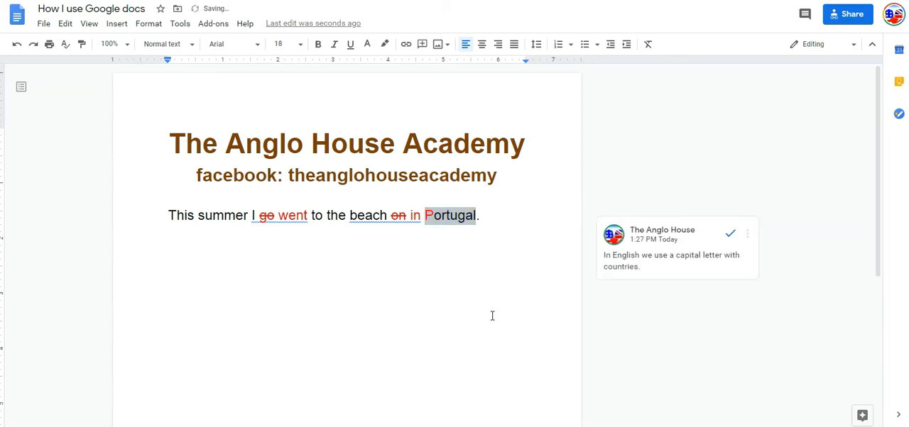
{"action": "left_click", "coordinate": [499, 225]}
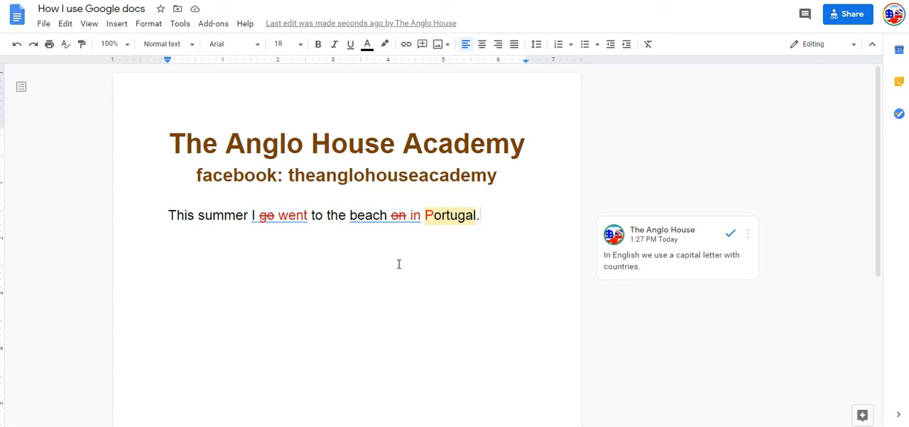
{"action": "key", "text": "Return"}
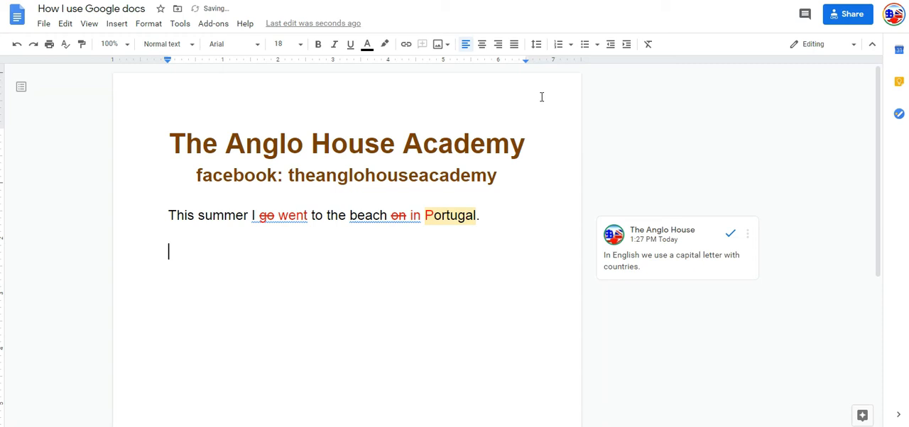
{"action": "key", "text": "BackSpace"}
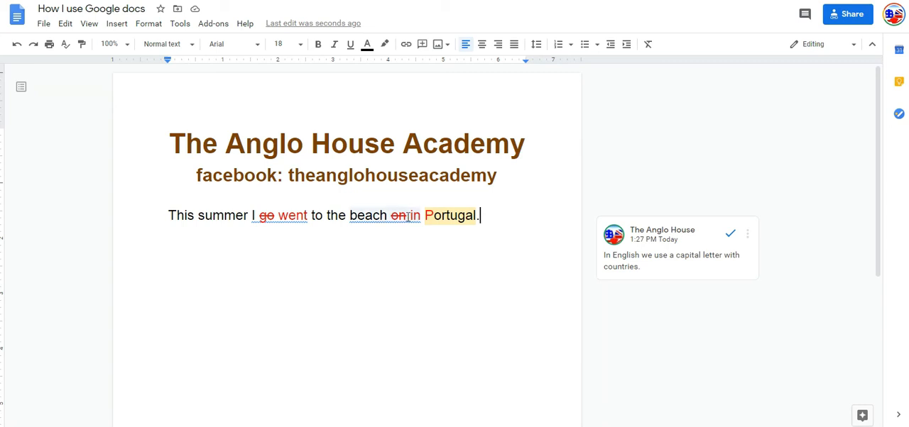
{"action": "left_click", "coordinate": [394, 218]}
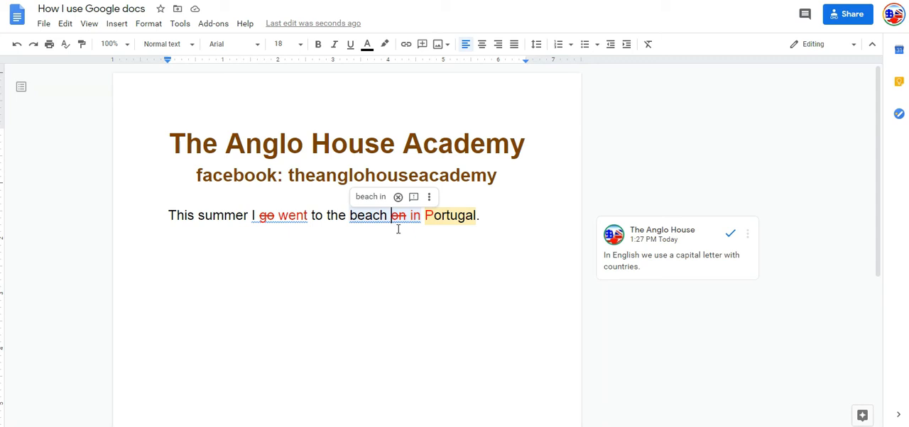
{"action": "left_click", "coordinate": [481, 216]}
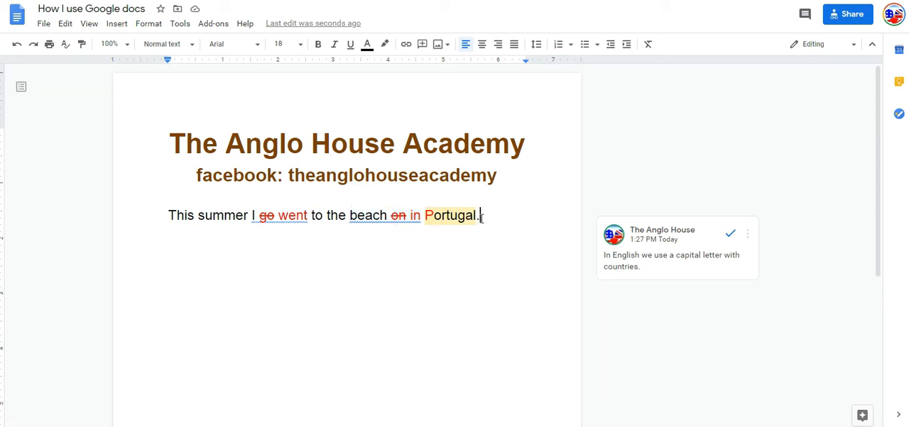
Step: Insert the image "AT, ON, IN - New Page" from the AT ON IN folder in File Explorer on a new line below the sentence
{"action": "key", "text": "Return"}
{"action": "left_click", "coordinate": [44, 426]}
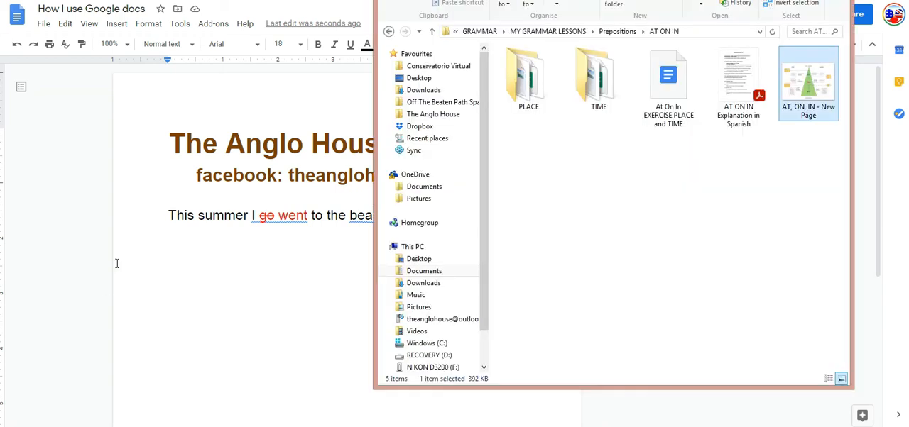
{"action": "left_click_drag", "start_coordinate": [802, 0], "coordinate": [775, 31]}
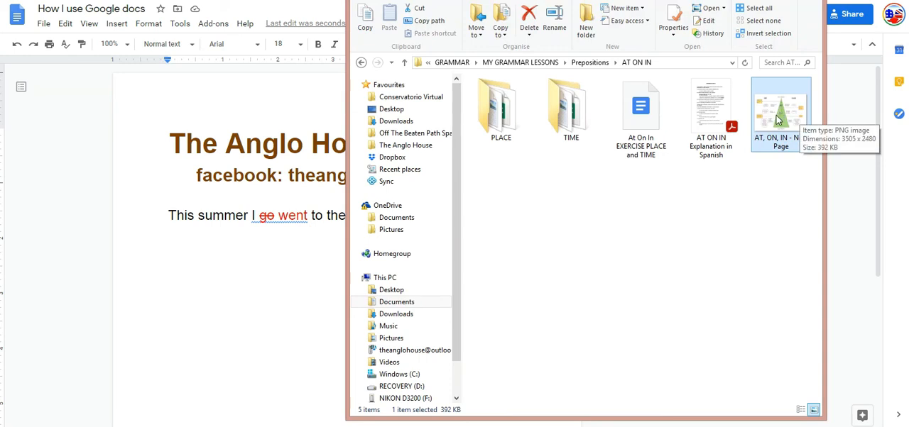
{"action": "left_click_drag", "start_coordinate": [777, 121], "coordinate": [294, 318]}
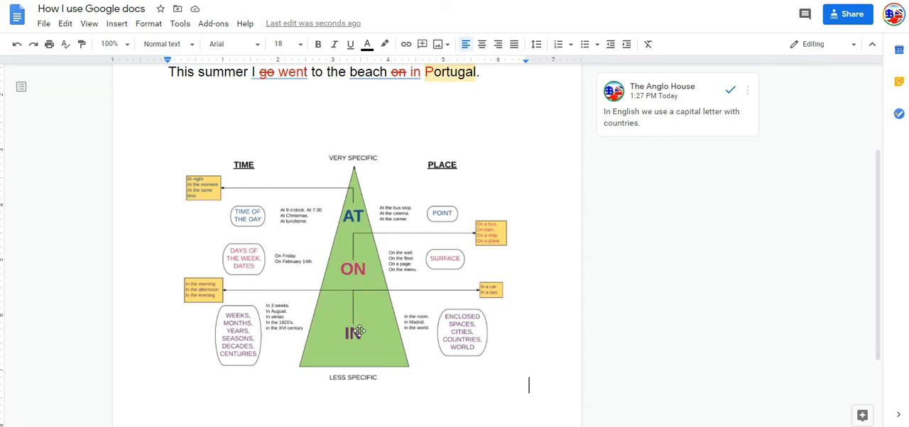
{"action": "left_click", "coordinate": [515, 106]}
{"action": "scroll", "coordinate": [514, 107], "scroll_direction": "down", "scroll_amount": 1}
{"action": "scroll", "coordinate": [514, 106], "scroll_direction": "up", "scroll_amount": 2}
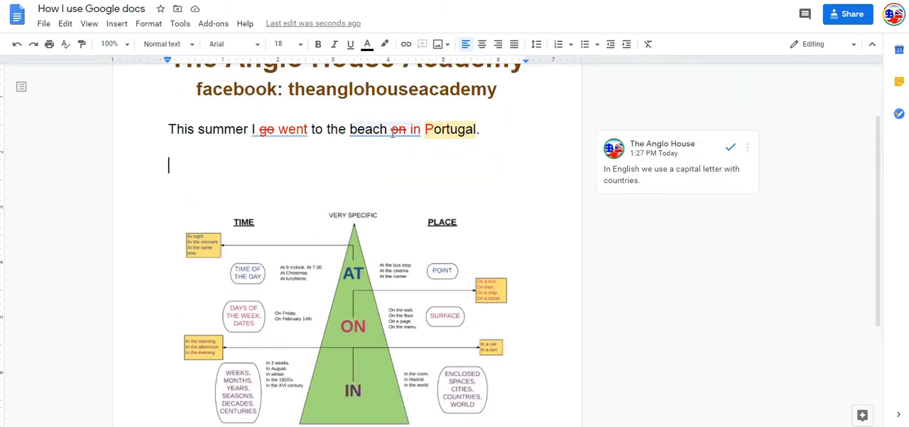
Step: Select the struck-out "on" and copy the sharing link of "AT, ON, IN - New Page.png" in Google Drive
{"action": "mouse_move", "coordinate": [394, 133]}
{"action": "left_click_drag", "start_coordinate": [392, 133], "coordinate": [404, 134]}
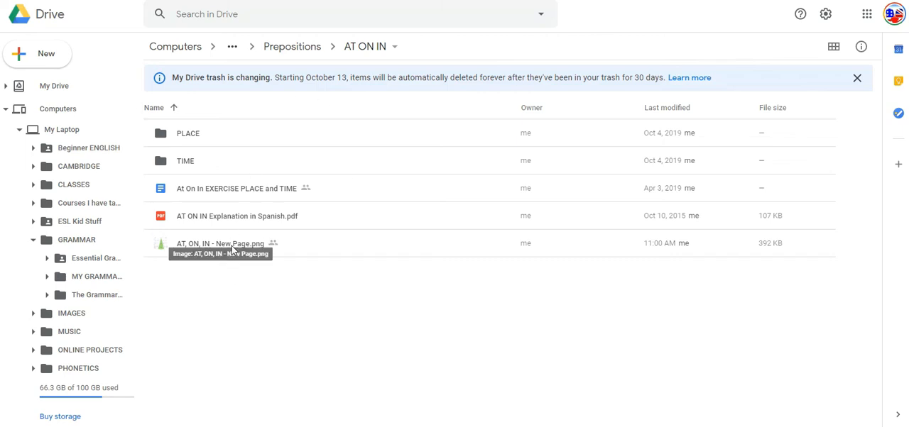
{"action": "left_click", "coordinate": [301, 244]}
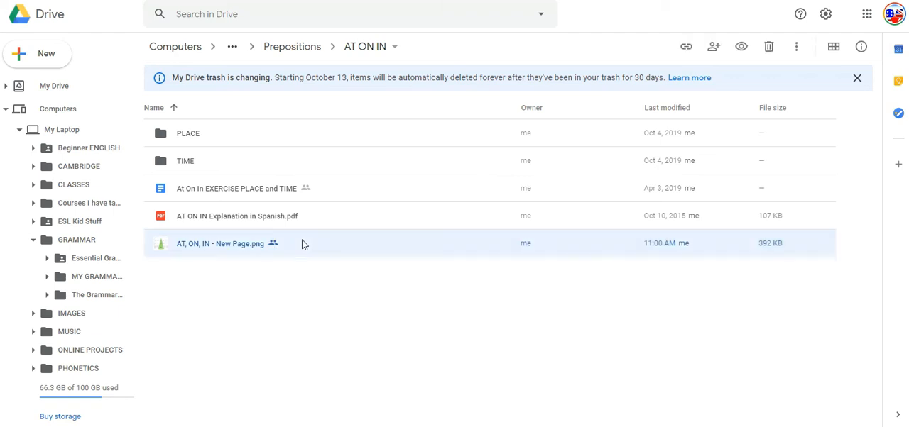
{"action": "left_click", "coordinate": [686, 48]}
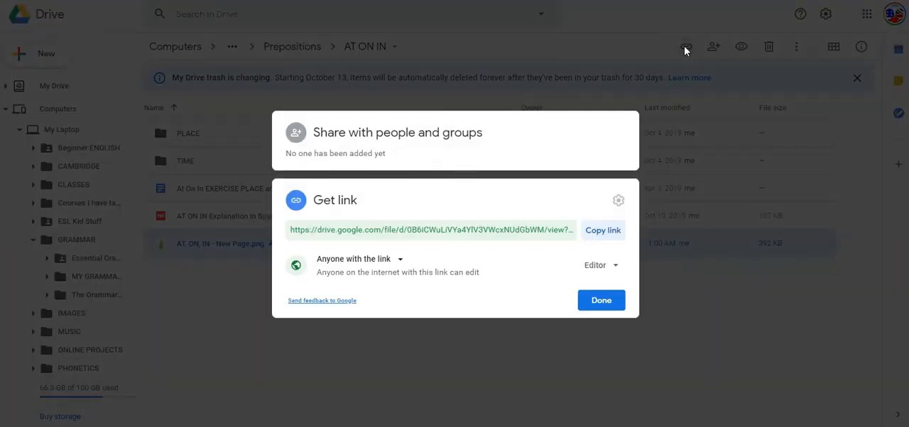
{"action": "left_click", "coordinate": [335, 264]}
{"action": "left_click", "coordinate": [335, 267]}
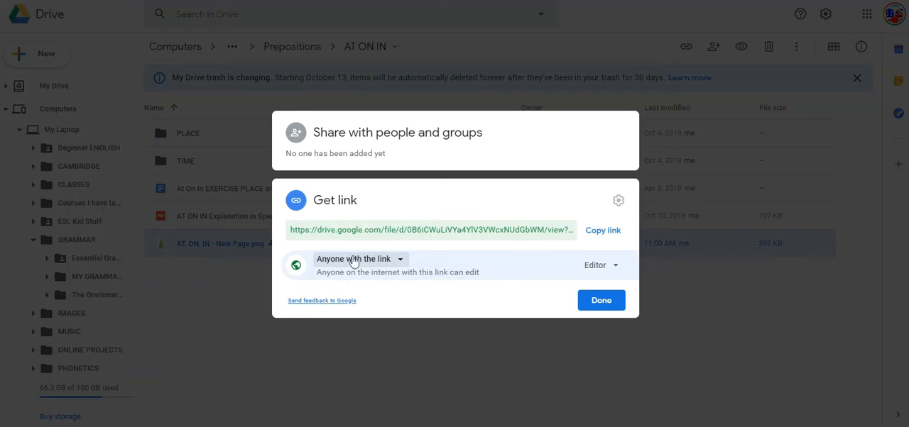
{"action": "left_click", "coordinate": [596, 268]}
{"action": "left_click", "coordinate": [597, 268]}
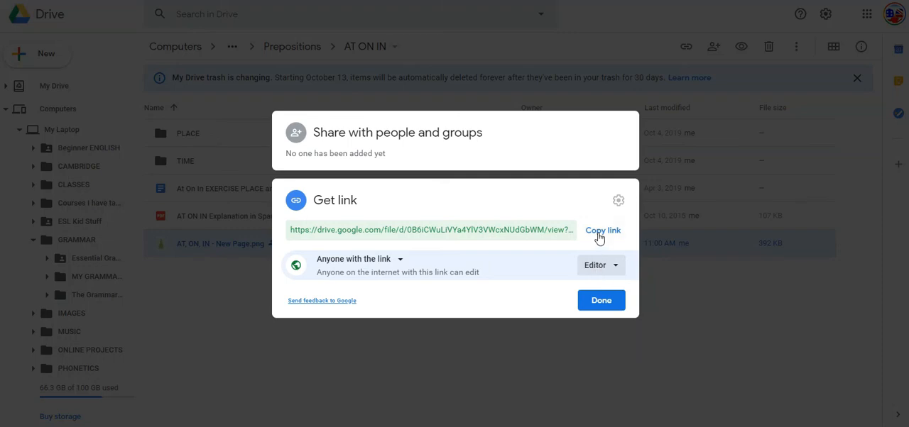
{"action": "left_click", "coordinate": [601, 232]}
{"action": "left_click", "coordinate": [600, 302]}
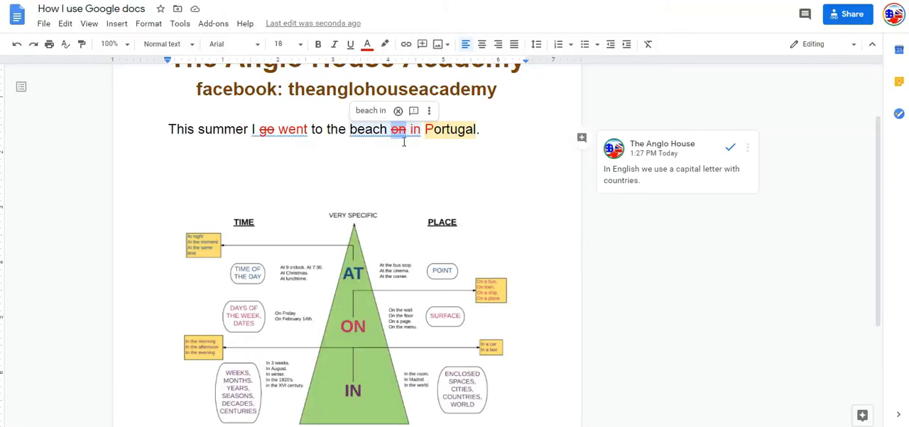
Step: Start a comment on the struck-out "on" in the Google Docs document
{"action": "left_click", "coordinate": [581, 139]}
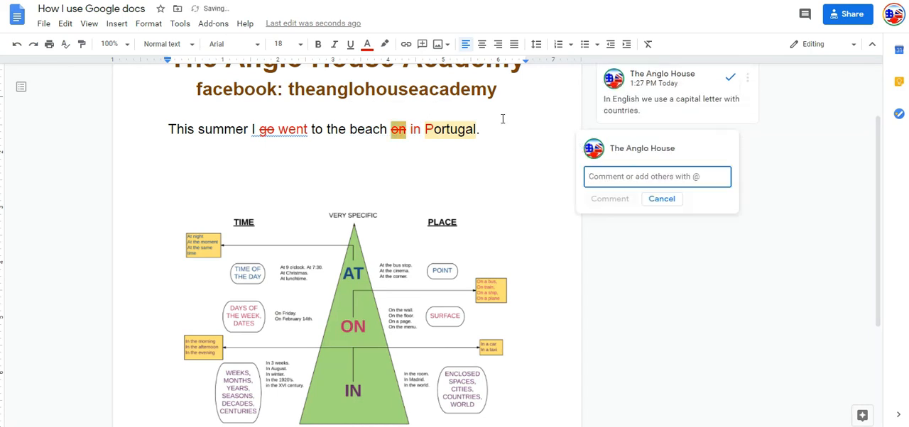